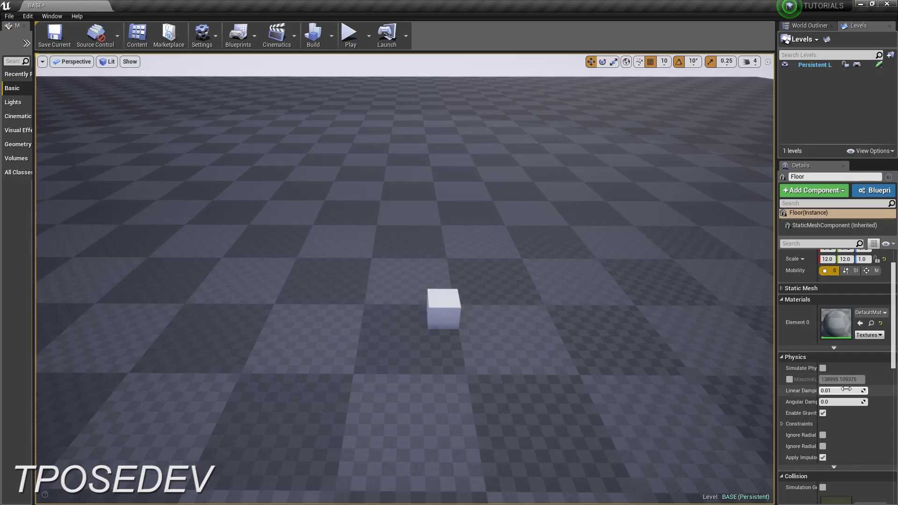
Select the VOLUME particle emitter above the cube and reset it repeatedly to replay its effect
click(449, 280)
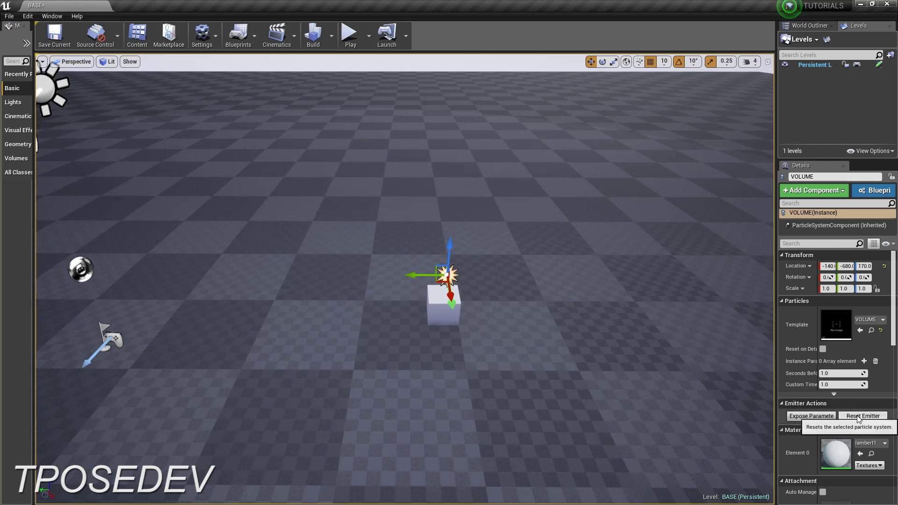
click(859, 416)
click(859, 417)
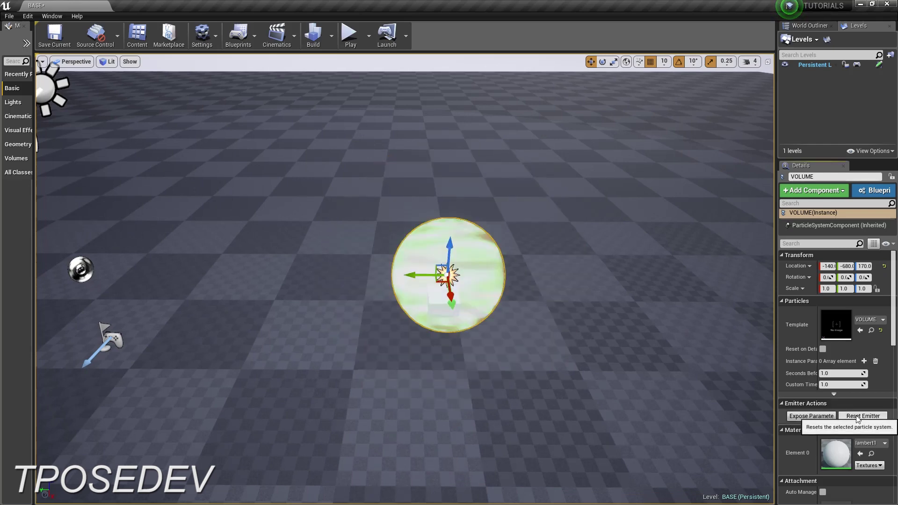
click(859, 417)
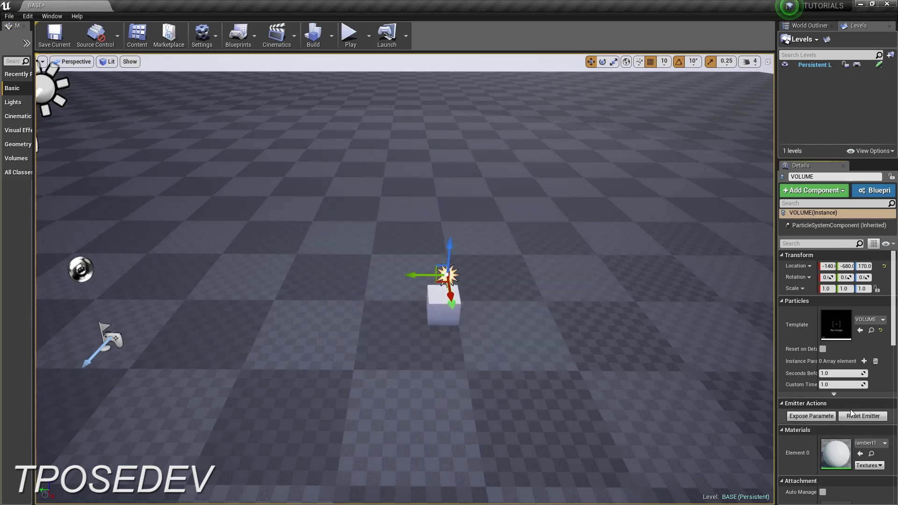
right_drag(658, 377, 668, 380)
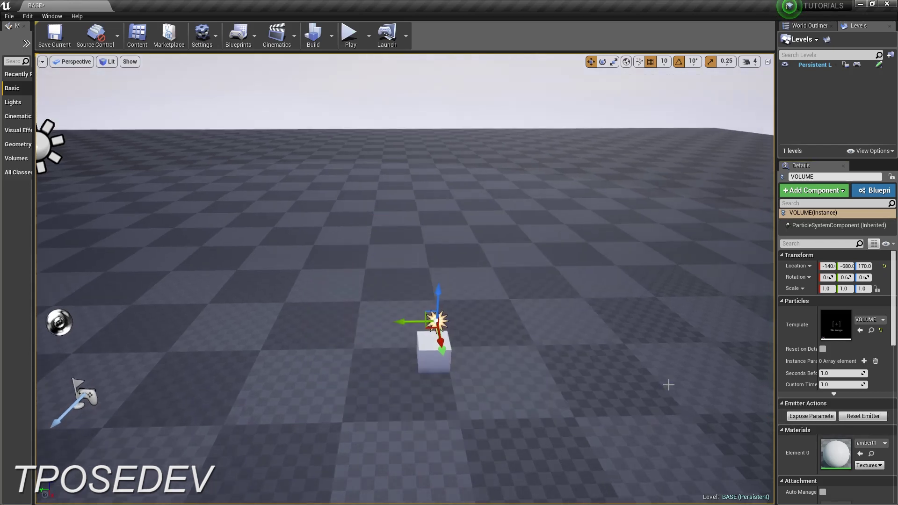
click(863, 416)
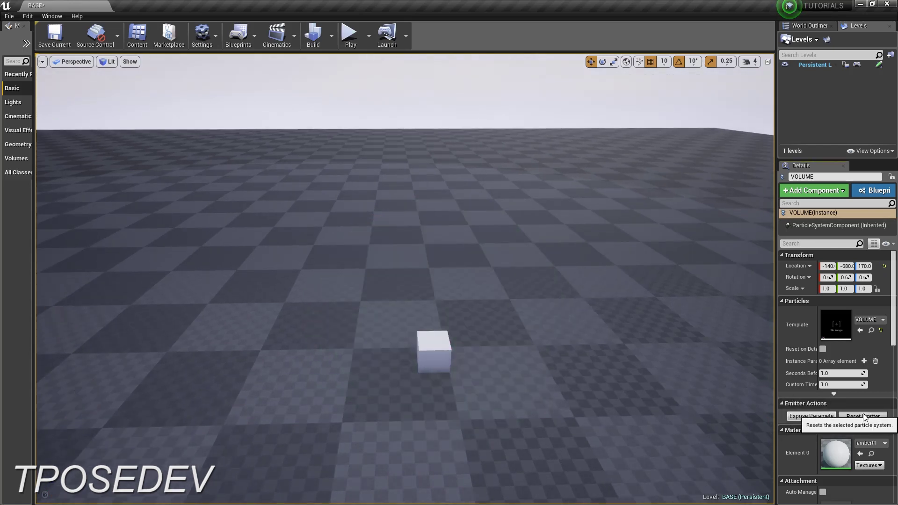
click(863, 417)
click(862, 415)
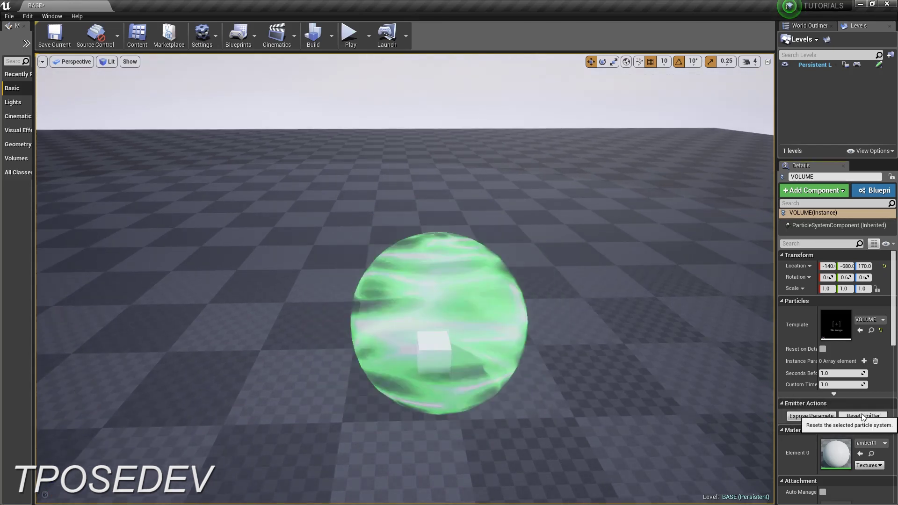
click(862, 416)
Hide the editor icons with game view and replay the VOLUME emitter's effect from different angles
right_drag(702, 405, 609, 381)
key(g)
click(863, 416)
key(g)
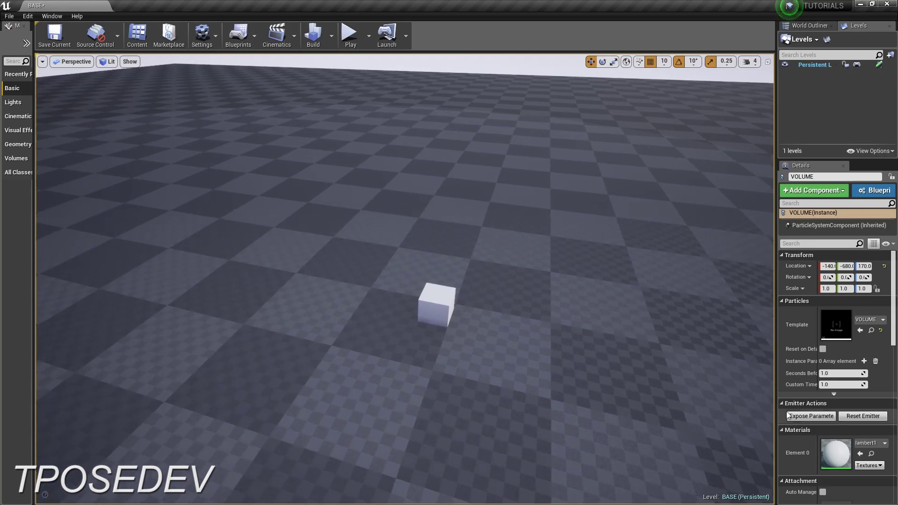
click(851, 418)
right_drag(477, 395, 678, 365)
click(858, 415)
click(872, 418)
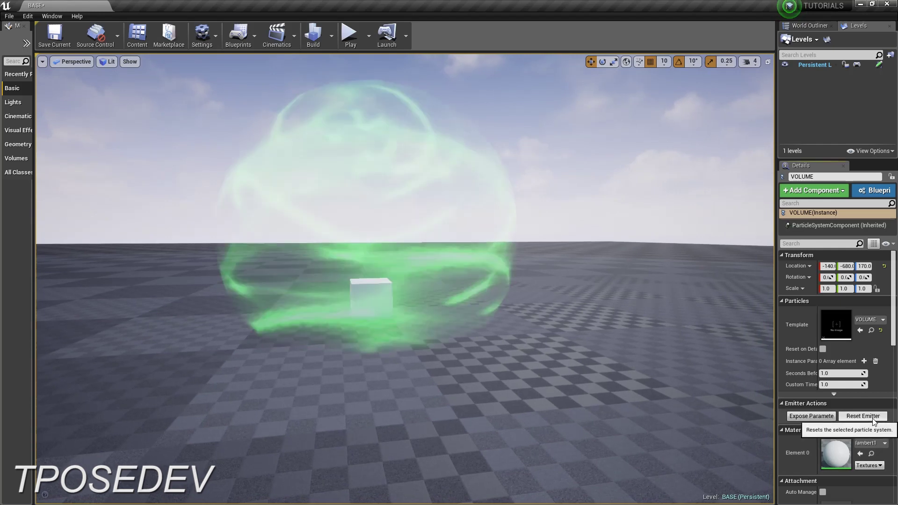
Replay the VOLUME emitter's effect close to the cube from a low viewpoint
right_drag(655, 398, 693, 398)
click(862, 416)
click(863, 416)
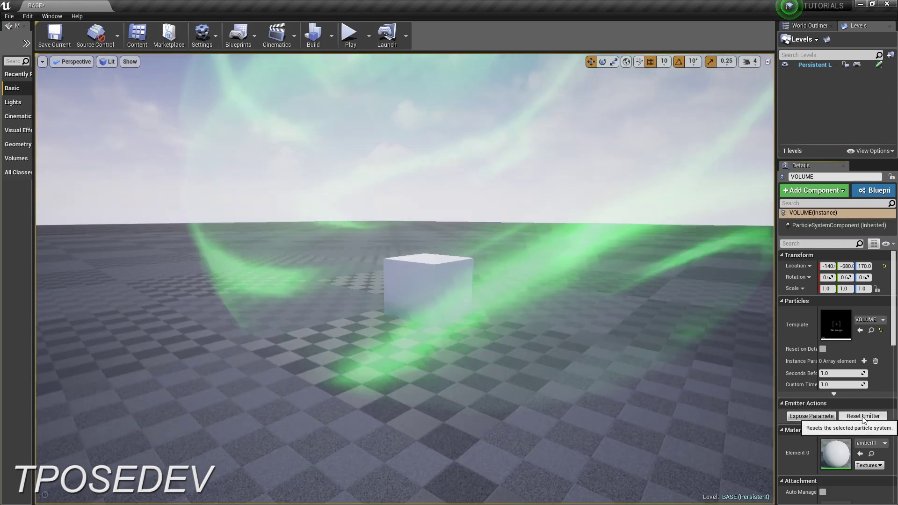
click(863, 417)
right_drag(467, 374, 706, 425)
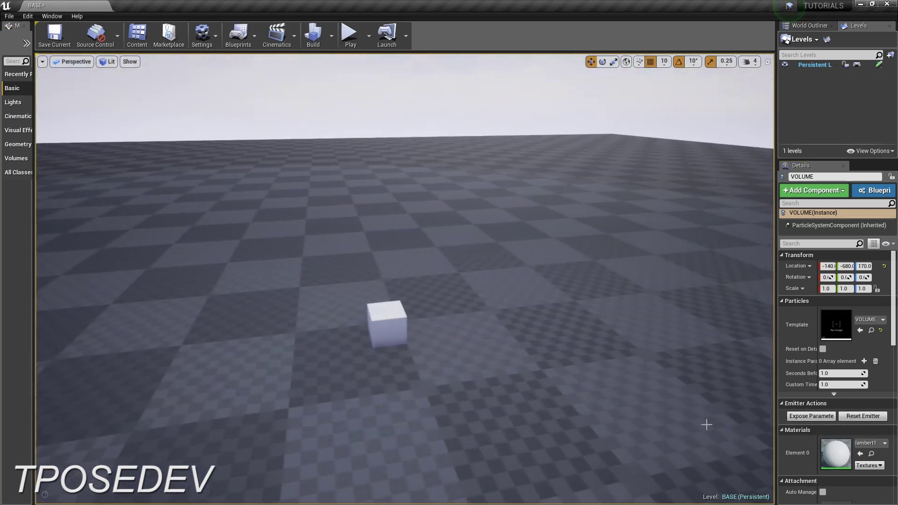
Reset the VOLUME emitter repeatedly to examine its dissolving sphere from a raised view of the cube
click(863, 416)
right_drag(616, 401, 622, 388)
click(868, 417)
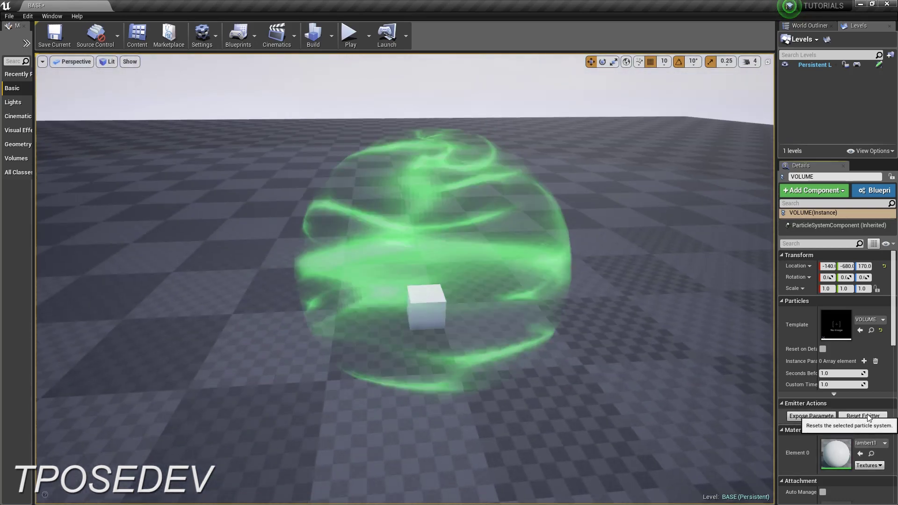
click(868, 417)
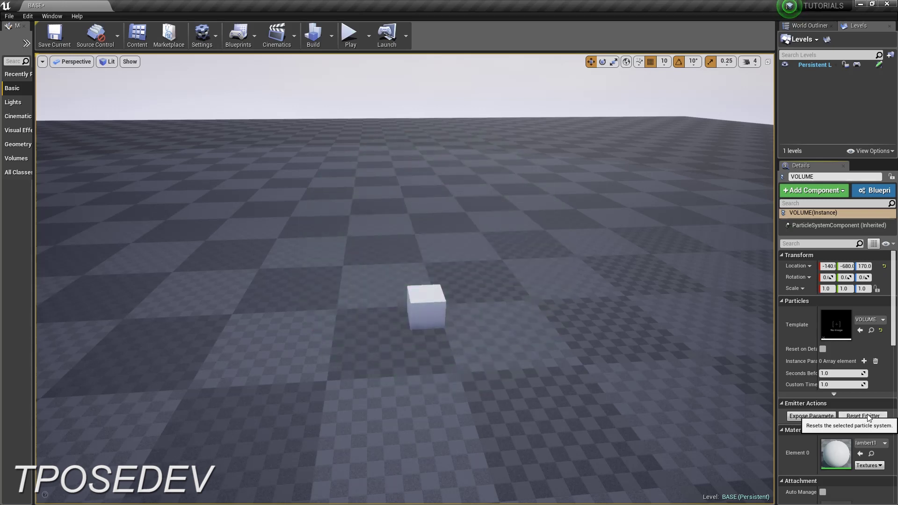
click(868, 417)
click(868, 417)
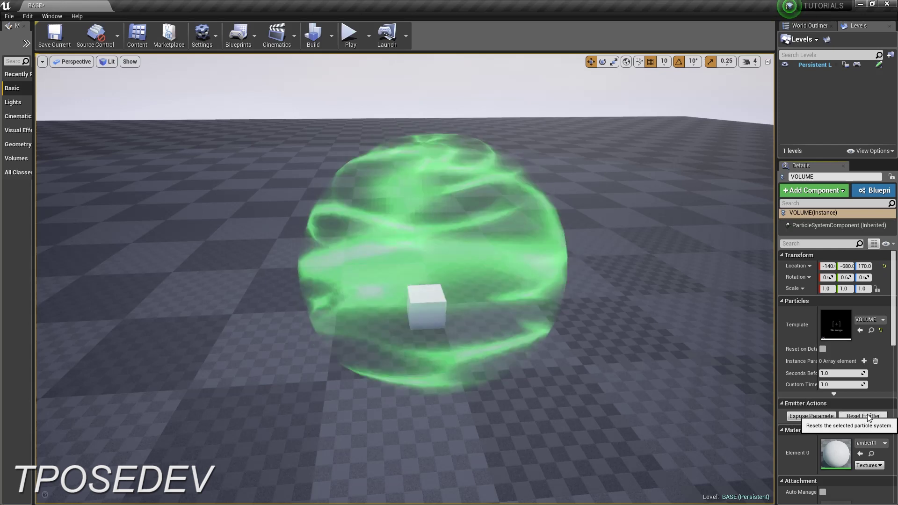
click(868, 417)
click(868, 417)
click(868, 416)
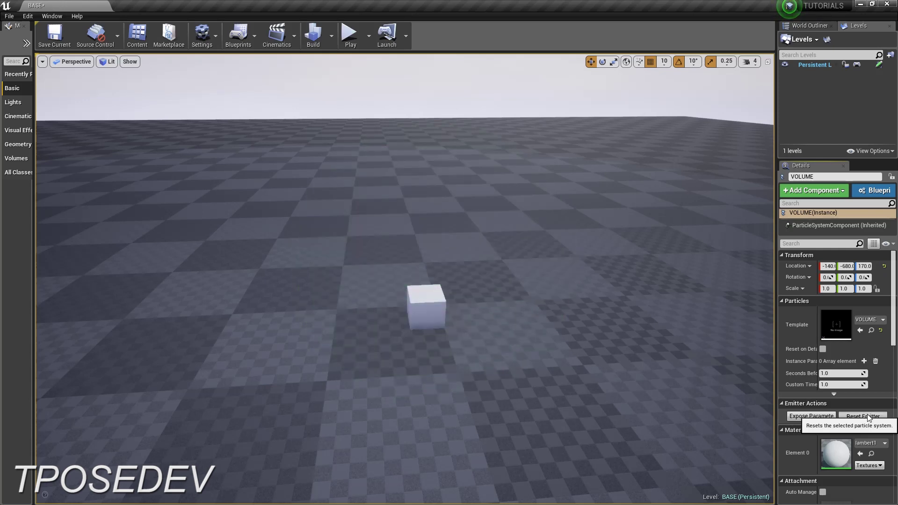
click(868, 416)
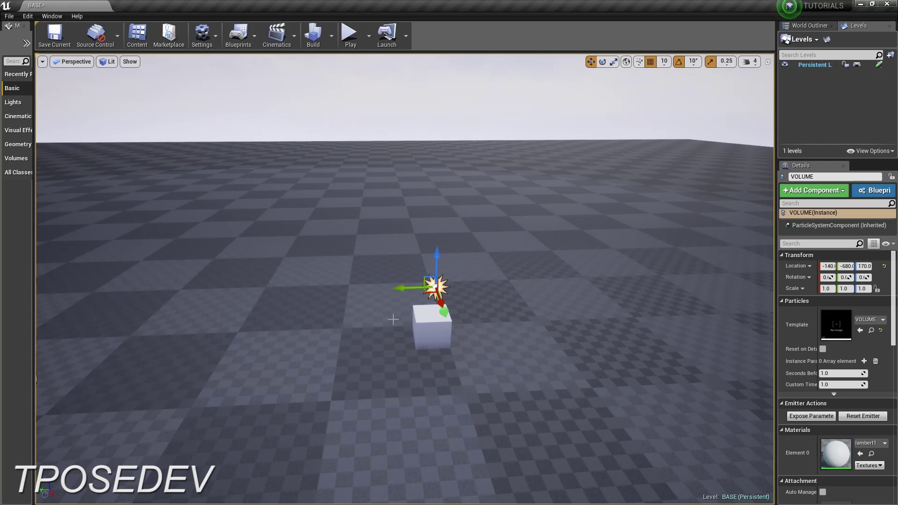
Duplicate the VOLUME emitter along the Y axis to place one copy on each side of the cube
alt+drag(401, 288, 493, 287)
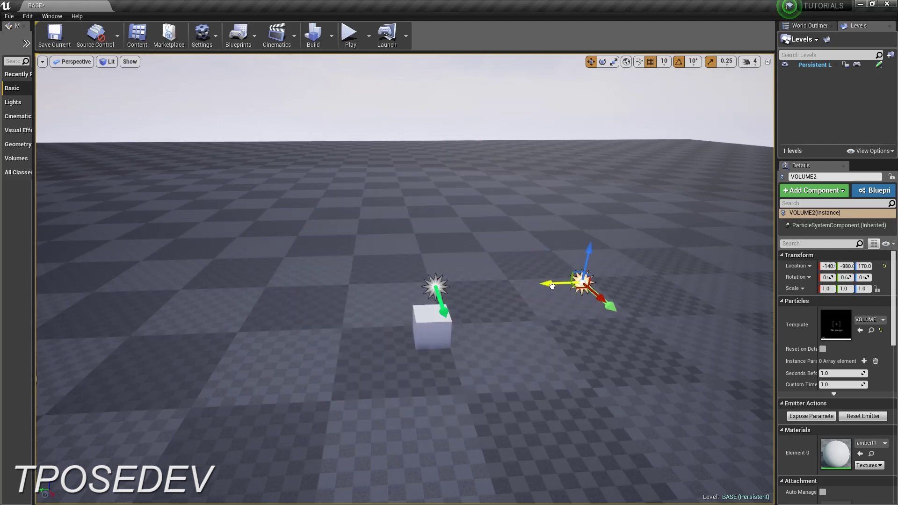
alt+drag(552, 287, 264, 298)
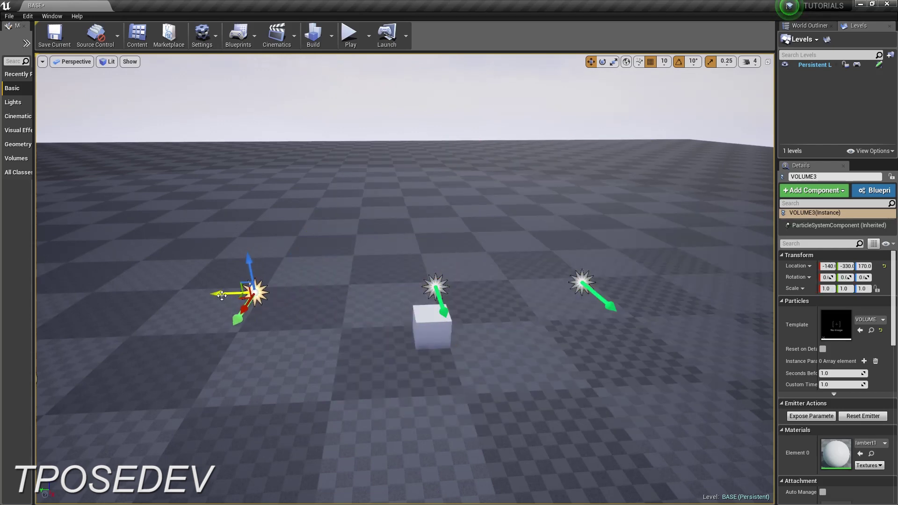
Select all three emitters together and reset them in game view to examine the spheres from several angles
ctrl+click(428, 293)
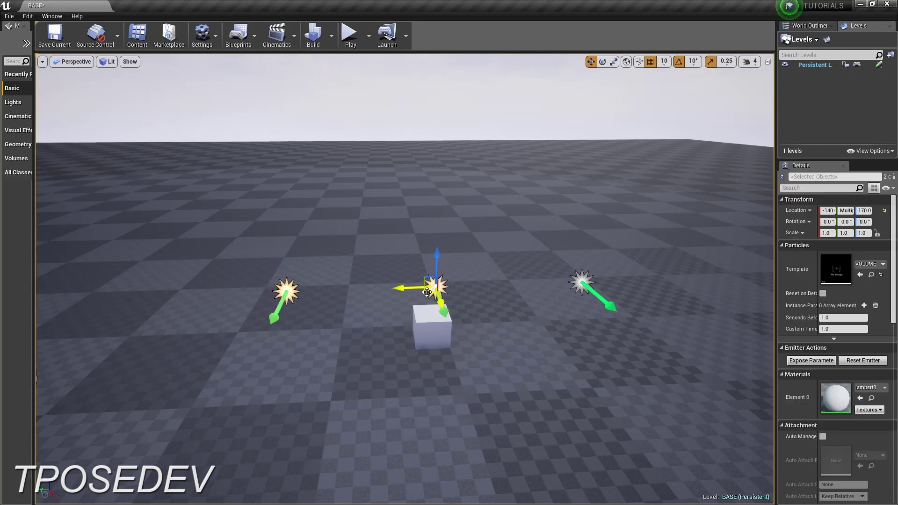
click(859, 360)
key(g)
right_drag(613, 362, 613, 355)
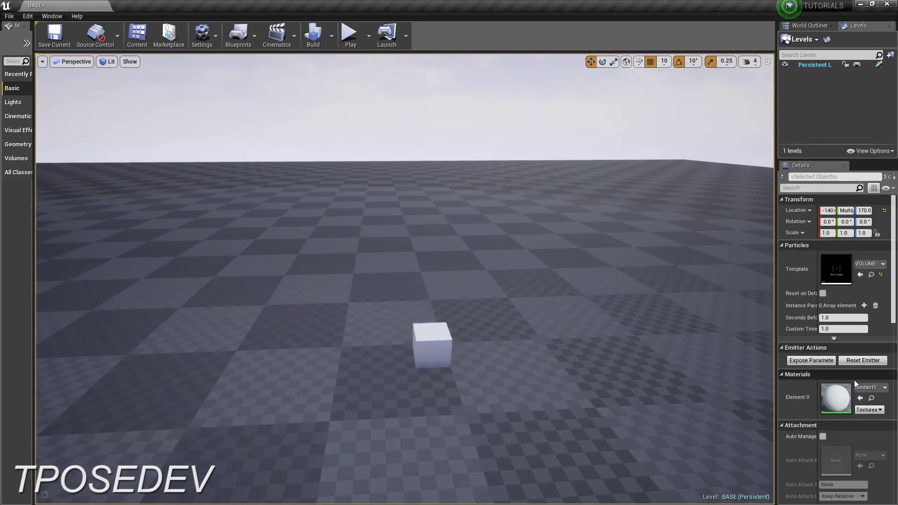
click(868, 361)
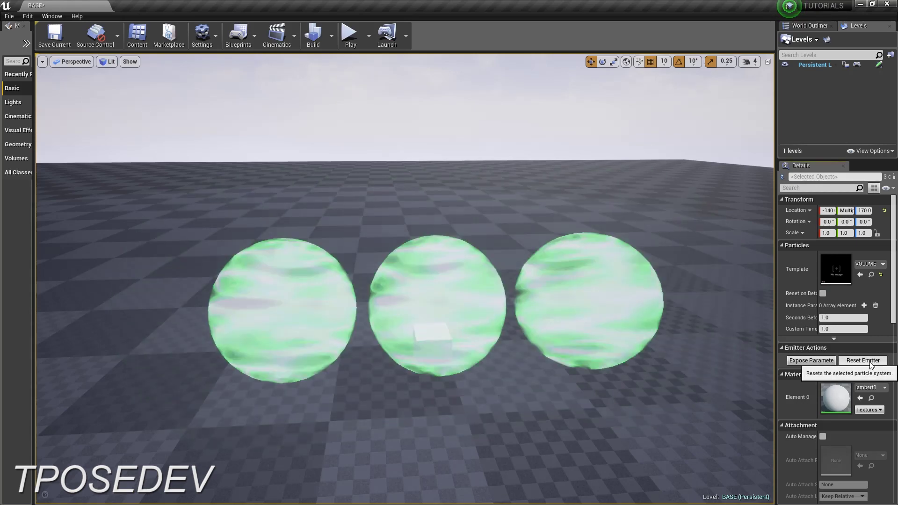
right_drag(580, 359, 585, 362)
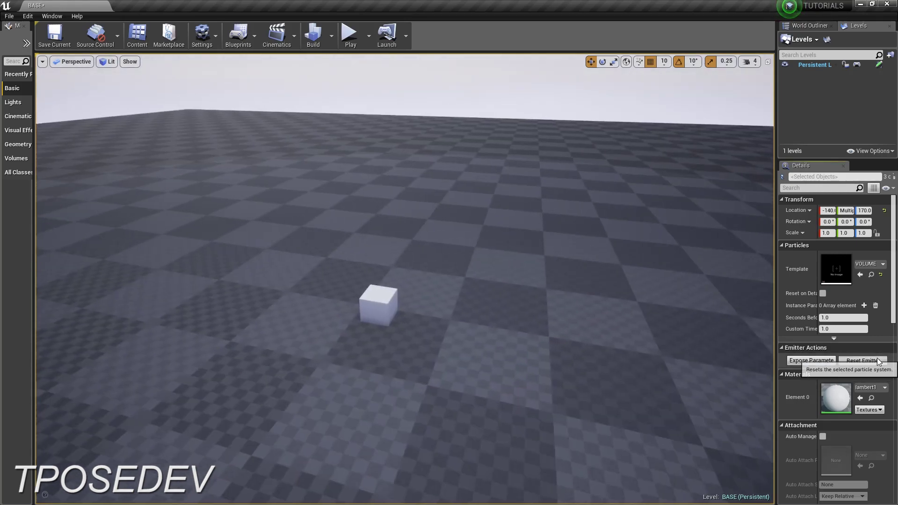
click(877, 361)
right_drag(373, 342, 378, 346)
click(863, 361)
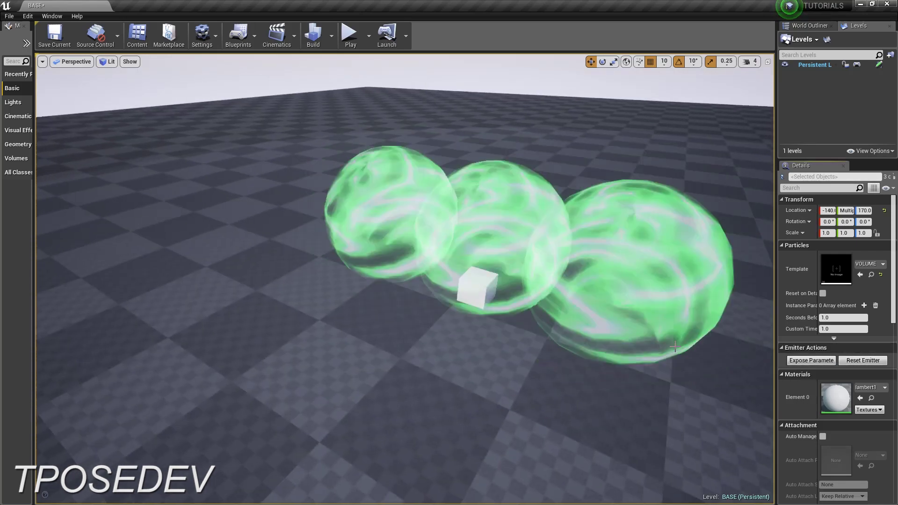
right_drag(675, 347, 672, 342)
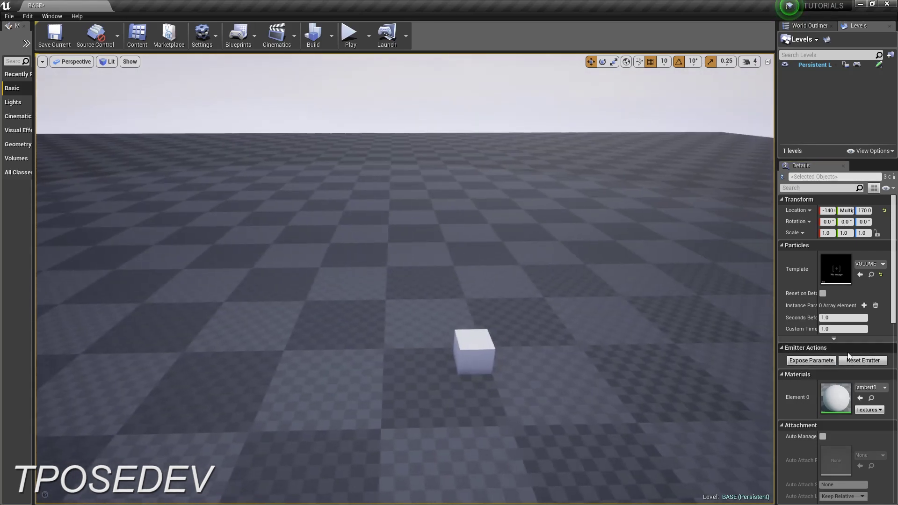
click(850, 359)
Duplicate the three emitters along the X and Y axes to build a five-by-six grid of 30 emitters
right_drag(581, 356, 493, 326)
scroll(581, 355, down, 5)
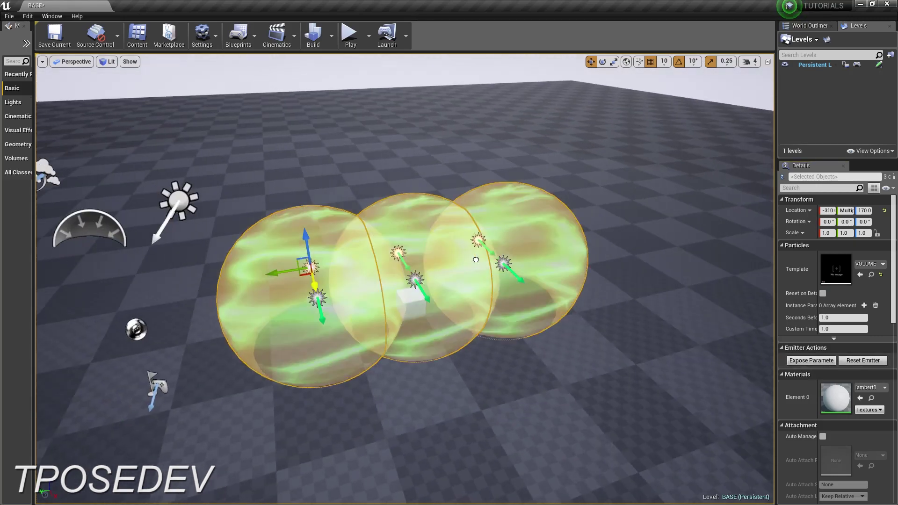
ctrl+drag(476, 260, 461, 241)
alt+drag(309, 253, 466, 422)
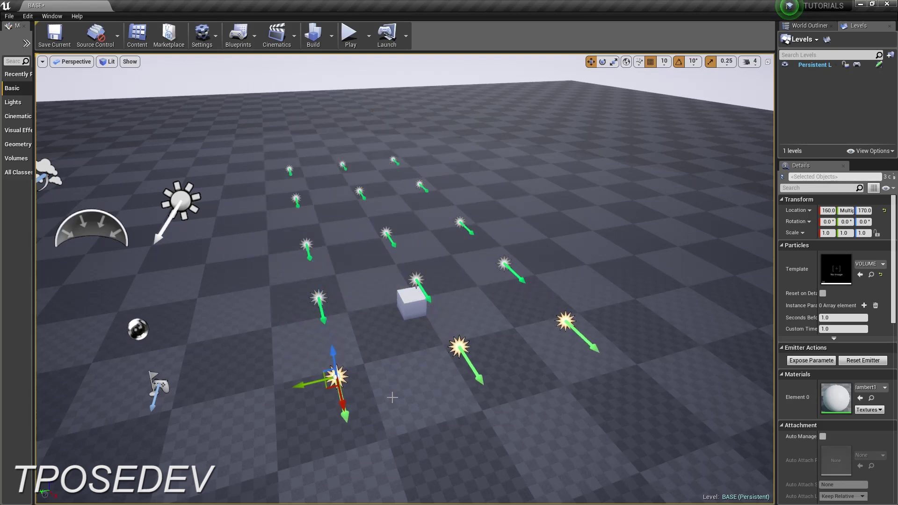
alt+drag(299, 384, 603, 312)
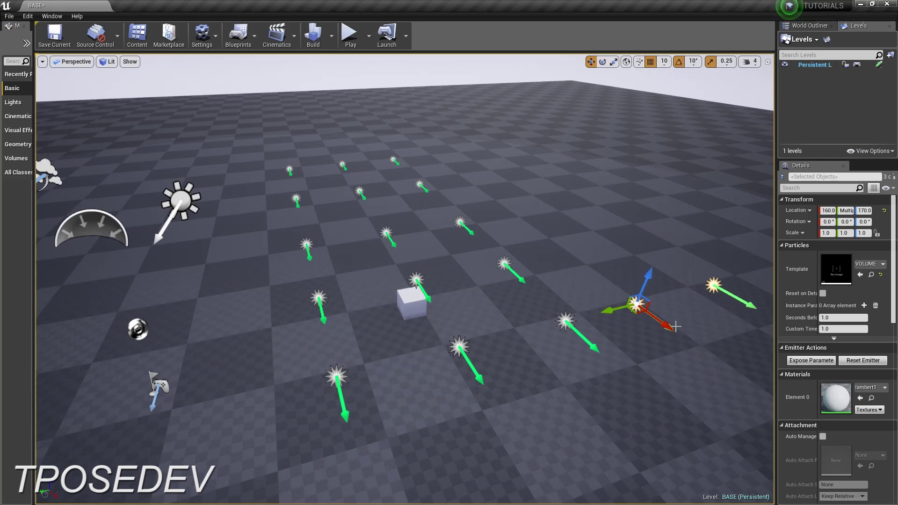
alt+drag(665, 324, 444, 166)
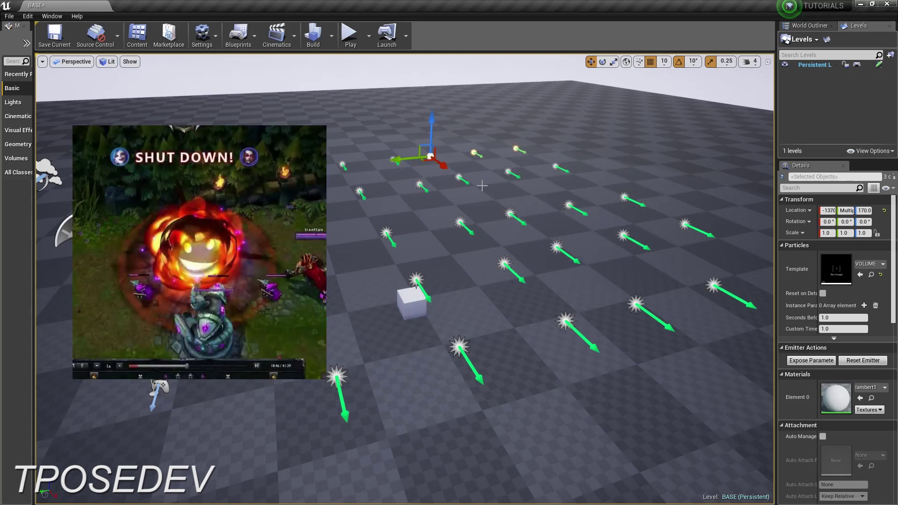
Select all the emitters from VOLUME to VOLUME30 in the World Outliner
right_drag(482, 186, 450, 191)
click(808, 26)
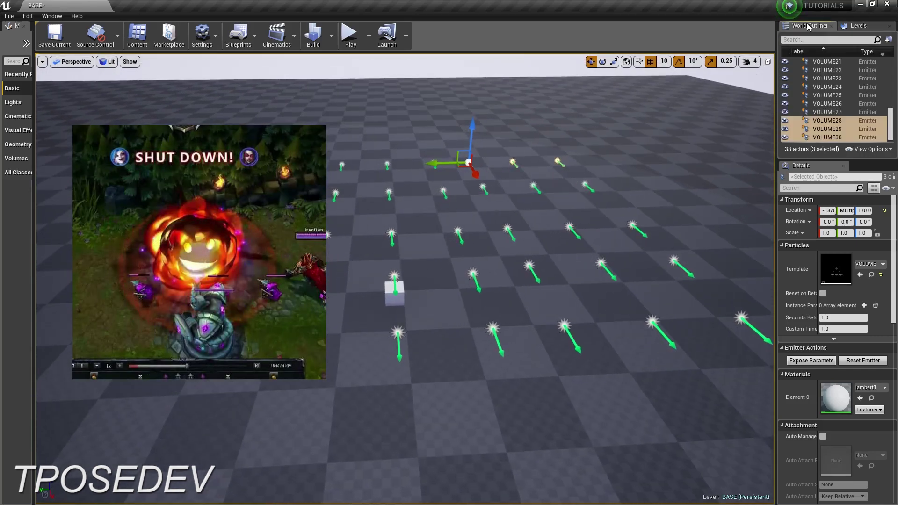
click(842, 138)
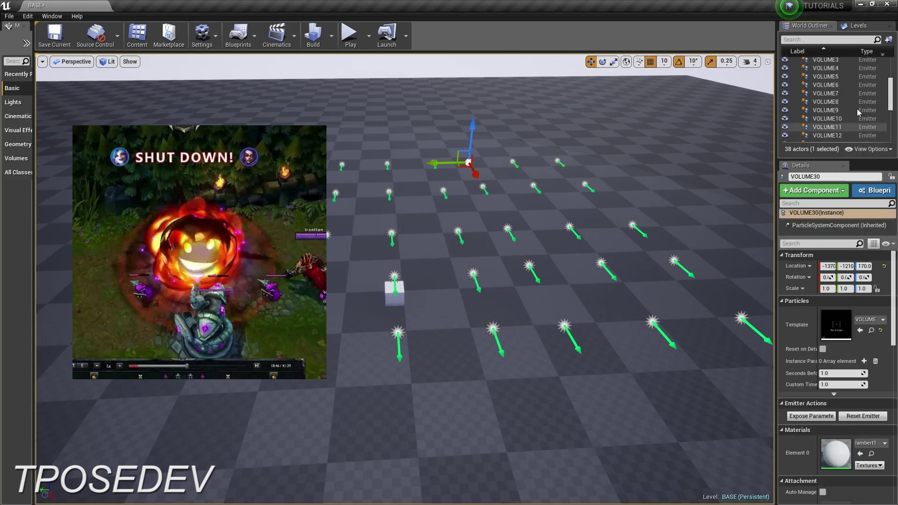
shift+click(841, 123)
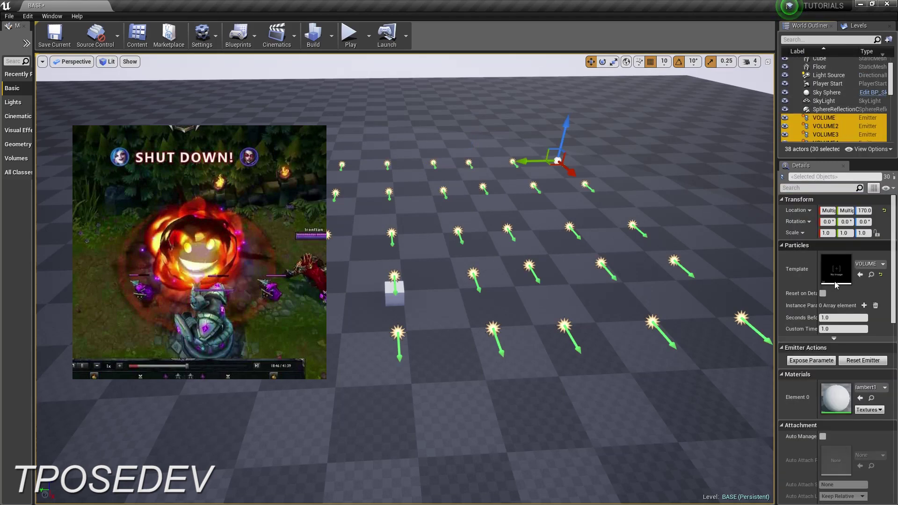
Reset all 30 emitters together and examine the combined effect in game view, including from near the floor
click(862, 360)
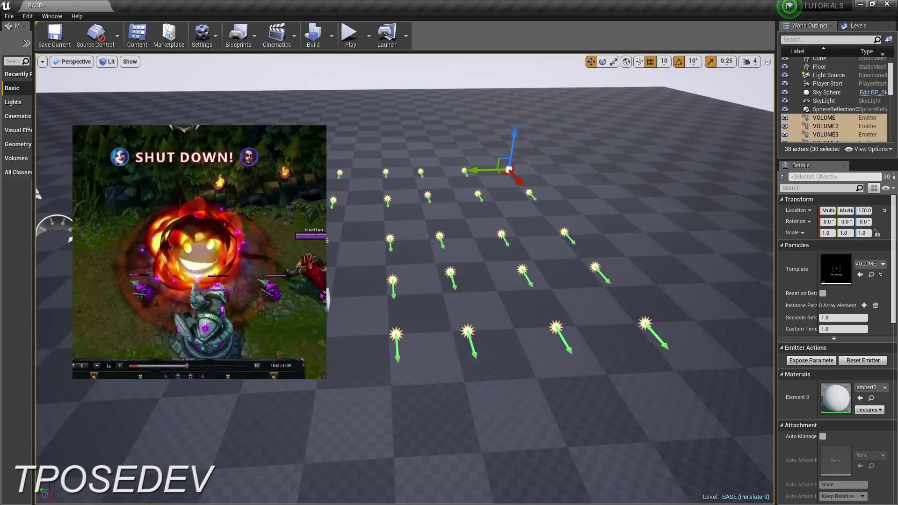
scroll(699, 368, up, 2)
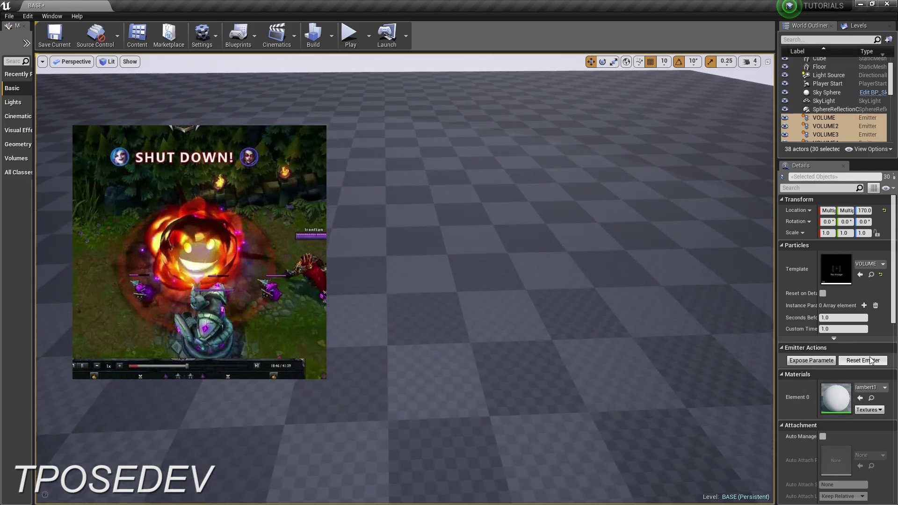
click(871, 360)
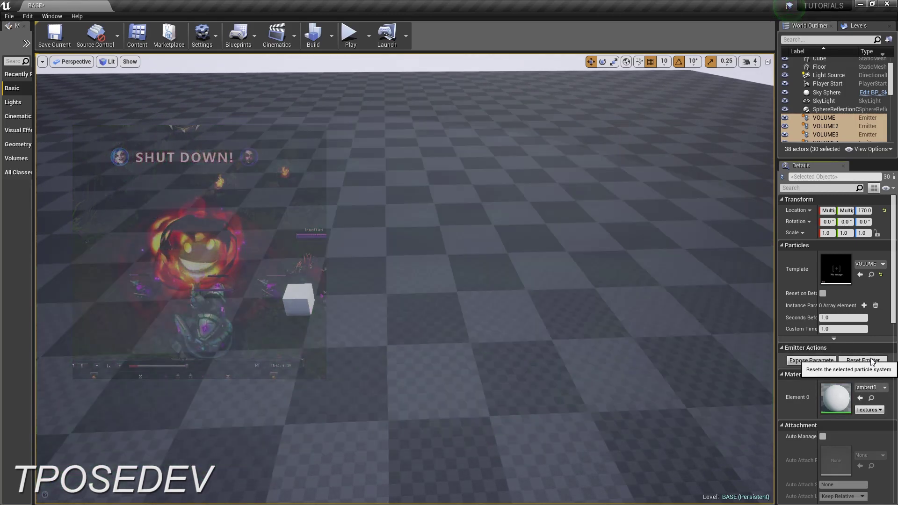
click(871, 361)
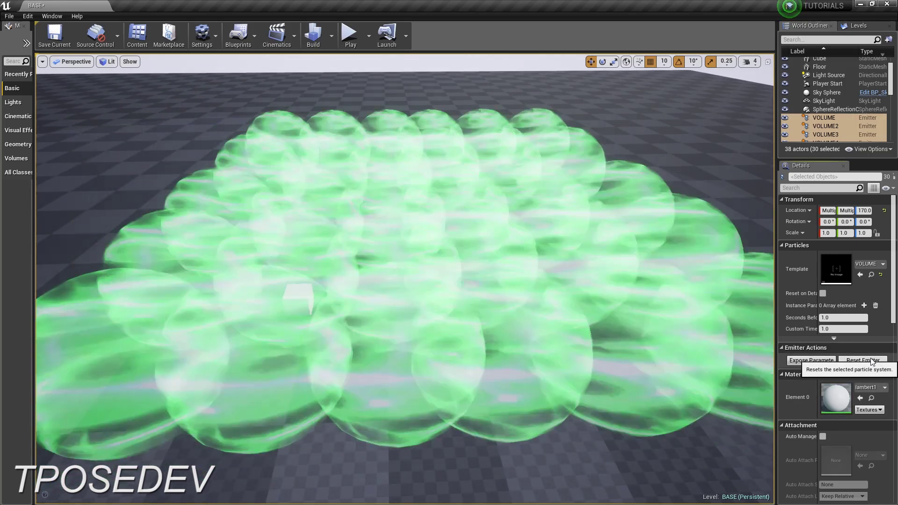
click(871, 361)
right_drag(421, 281, 763, 343)
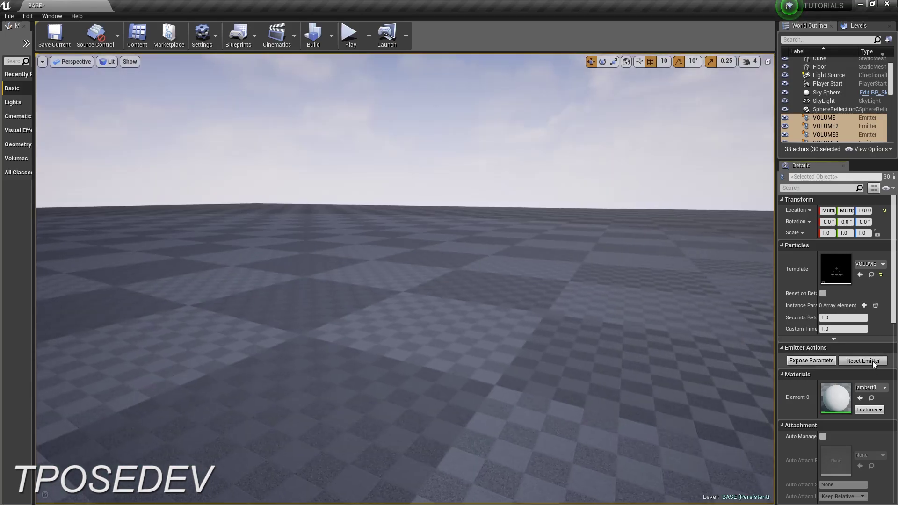
Reset the 30 selected emitters repeatedly and examine the combined sphere effect from inside the grid and from higher viewpoints
click(871, 361)
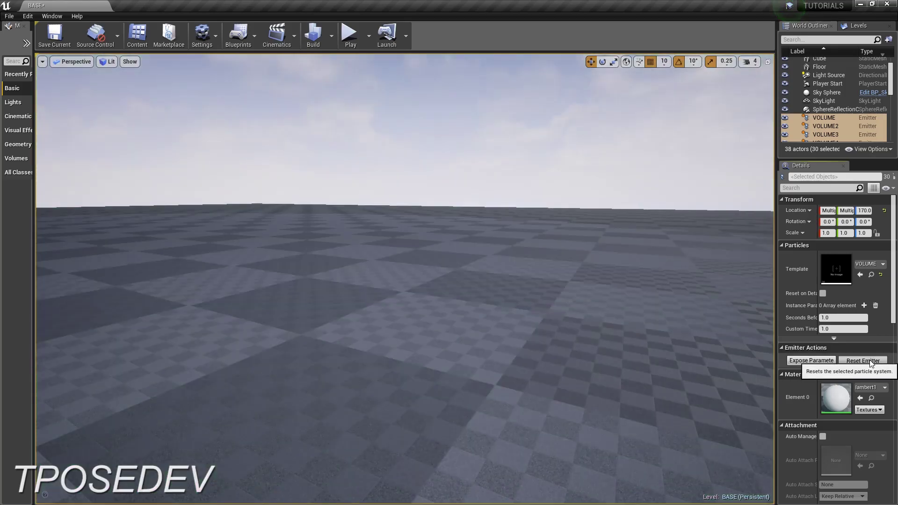
mouse_move(514, 281)
right_down()
mouse_move(515, 290)
mouse_move(515, 281)
right_up()
click(859, 360)
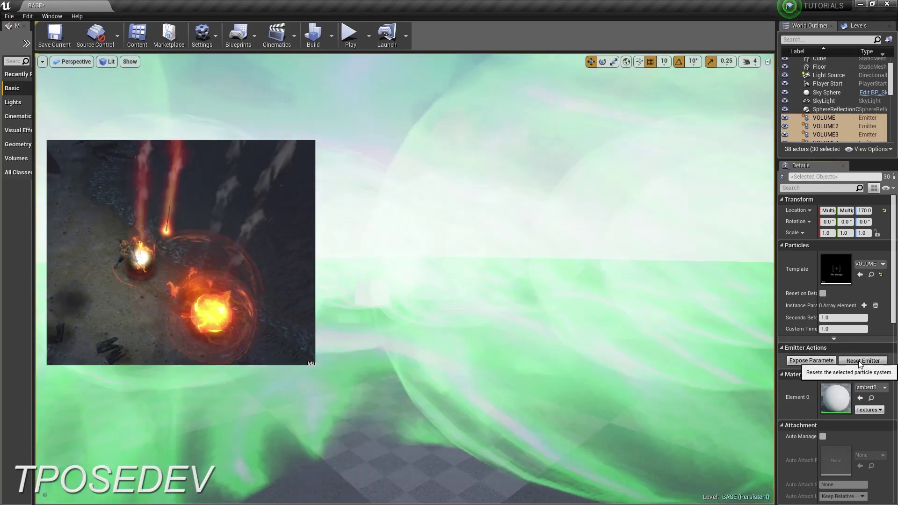
right_drag(514, 280, 421, 281)
mouse_move(554, 322)
right_down()
mouse_move(553, 342)
mouse_move(554, 333)
right_up()
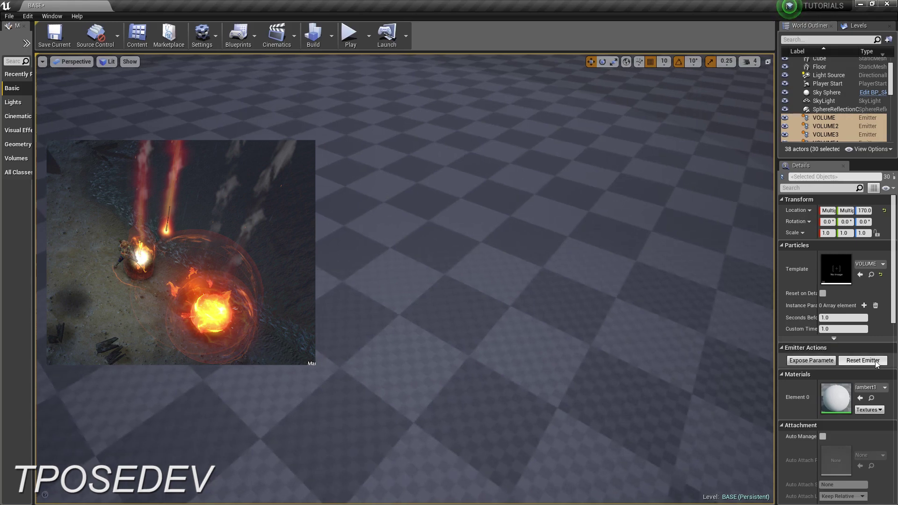
click(863, 360)
right_drag(515, 281, 468, 281)
right_drag(481, 346, 481, 331)
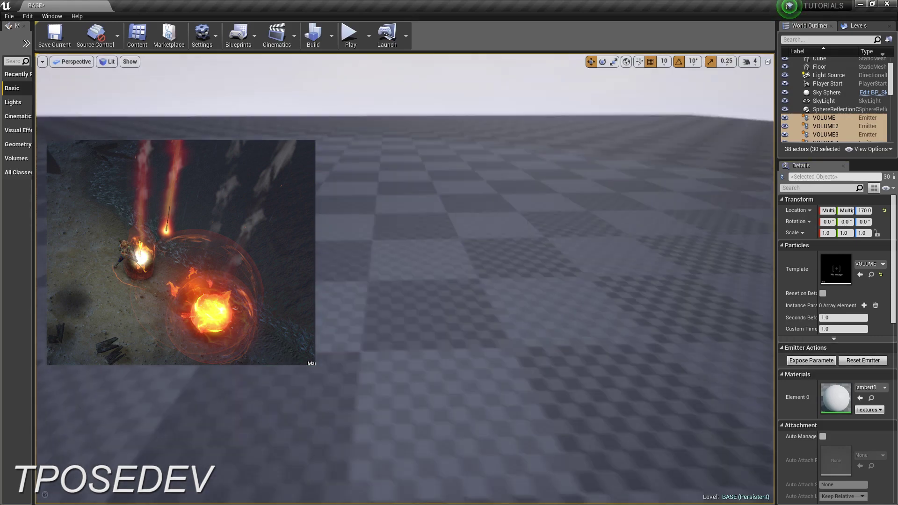
click(863, 360)
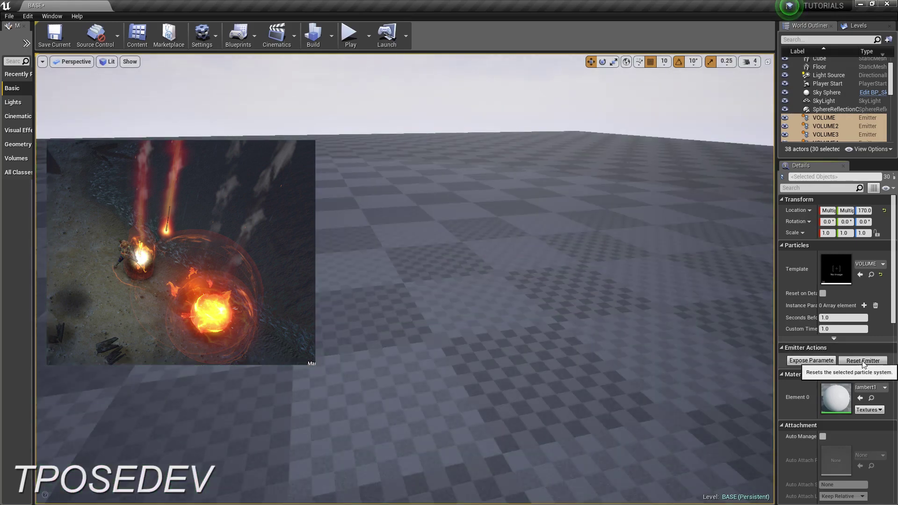
right_drag(515, 281, 486, 295)
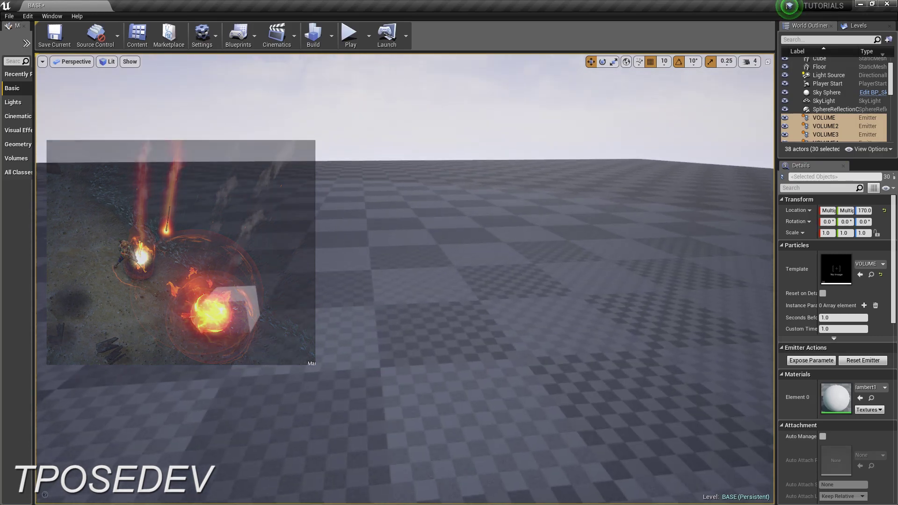
Duplicate the cube into a base row of three and stack four more copies above the middle one, up to Z 320
click(224, 313)
key(ctrl+w)
drag(201, 319, 257, 319)
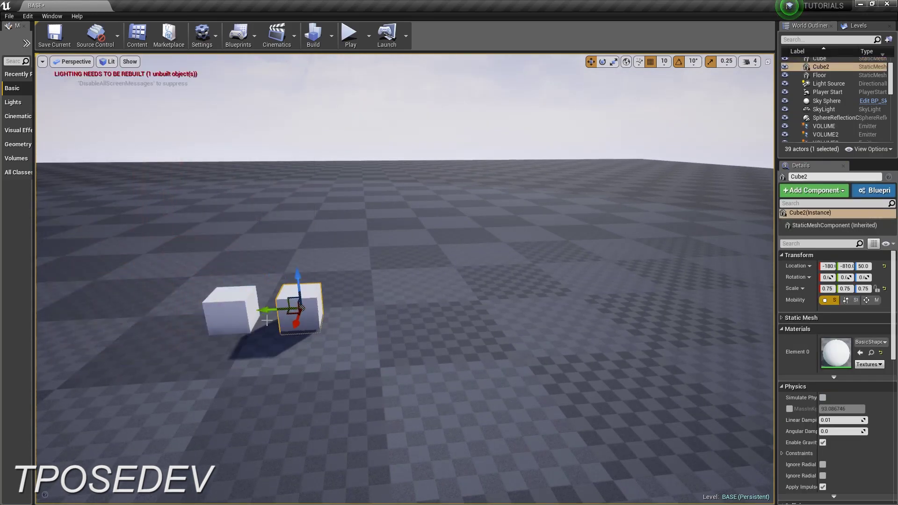
right_drag(267, 321, 449, 313)
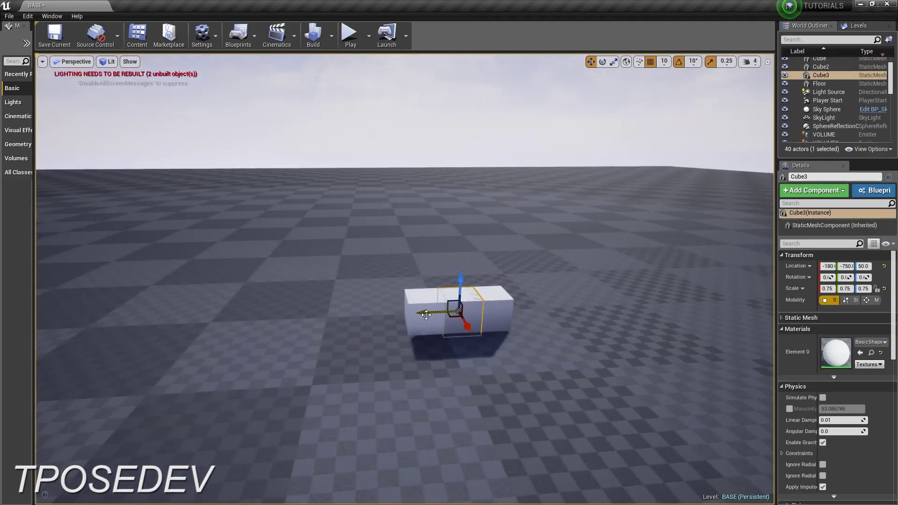
alt+drag(461, 285, 473, 178)
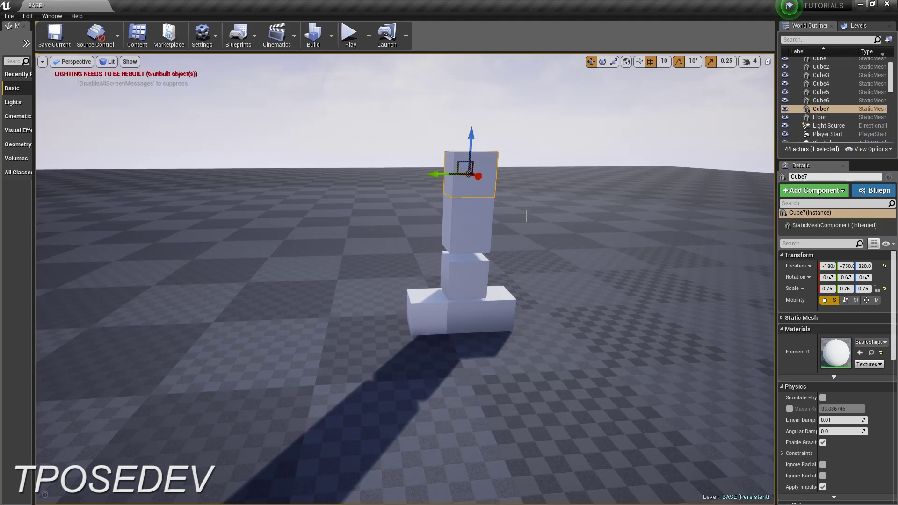
Select all the emitters from VOLUME to VOLUME30 and reset them to view the spheres around the cube tower
right_drag(527, 216, 544, 234)
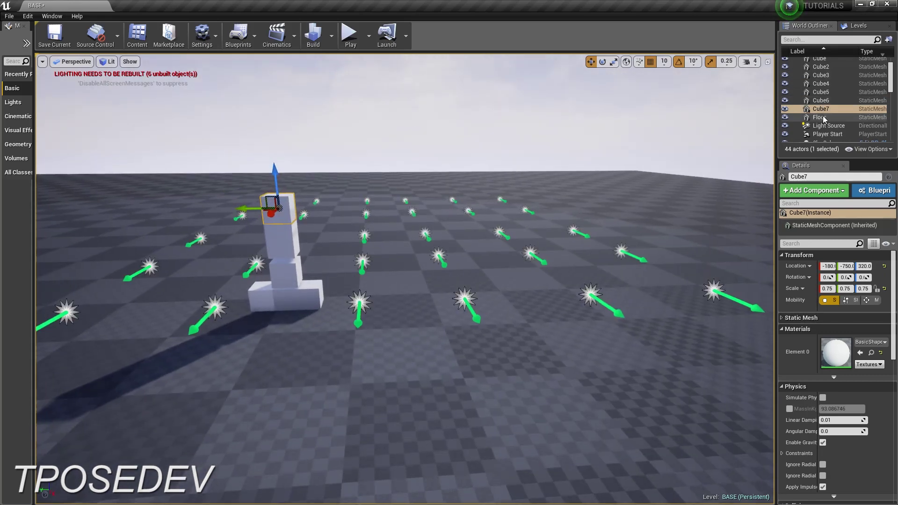
scroll(853, 127, down, 8)
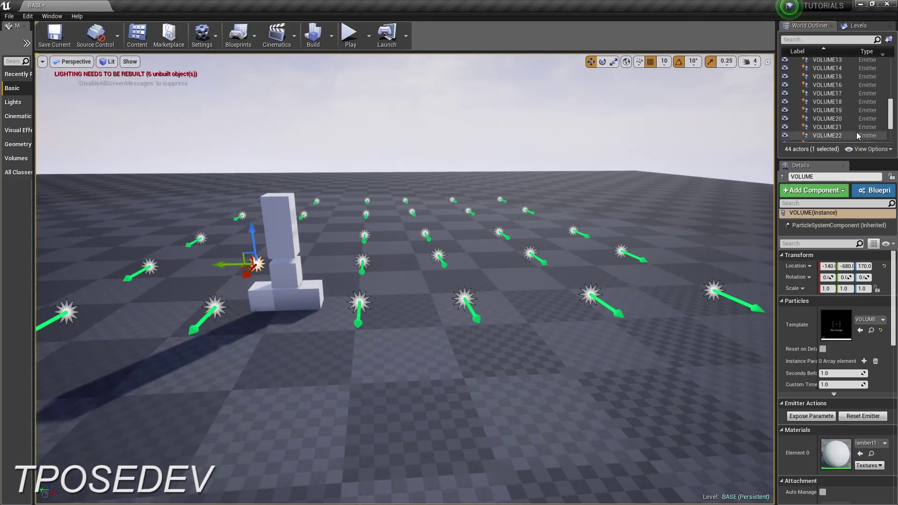
shift+click(849, 140)
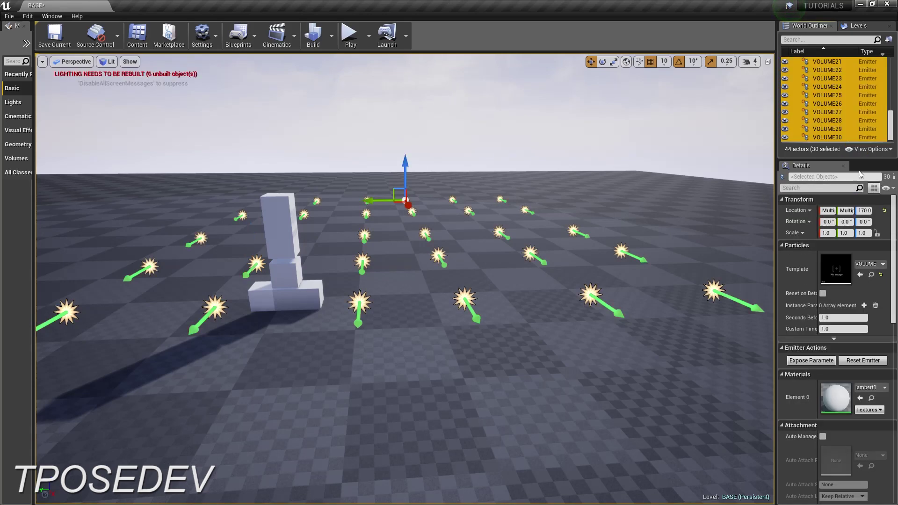
click(867, 362)
click(867, 361)
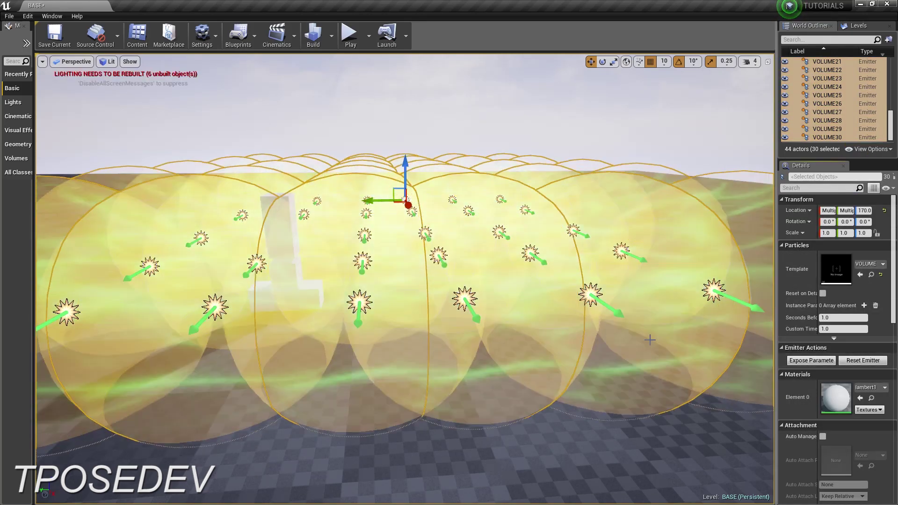
Select only the VOLUME emitter and reset it repeatedly in game view to examine the sphere around the cube tower from several angles
mouse_move(276, 189)
right_down()
mouse_move(278, 220)
mouse_move(276, 189)
right_up()
click(275, 190)
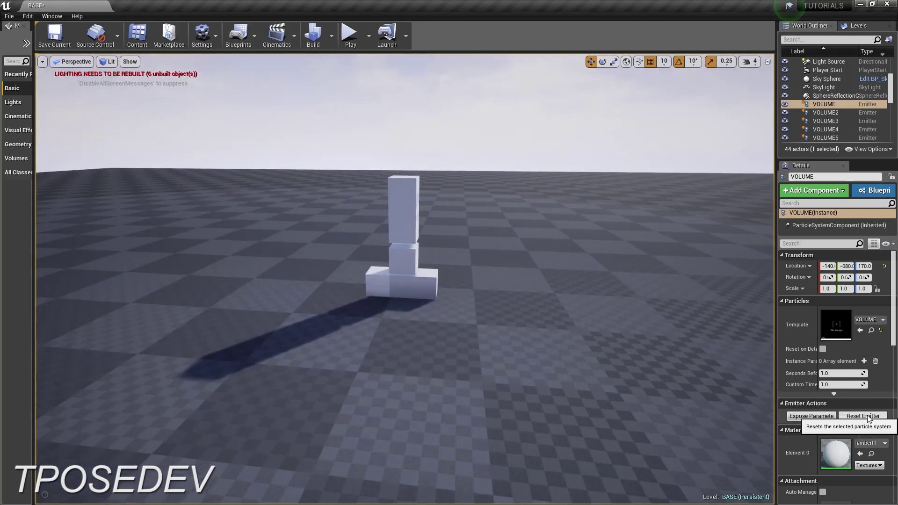
mouse_move(704, 369)
right_down()
mouse_move(693, 365)
mouse_move(704, 369)
right_up()
click(863, 416)
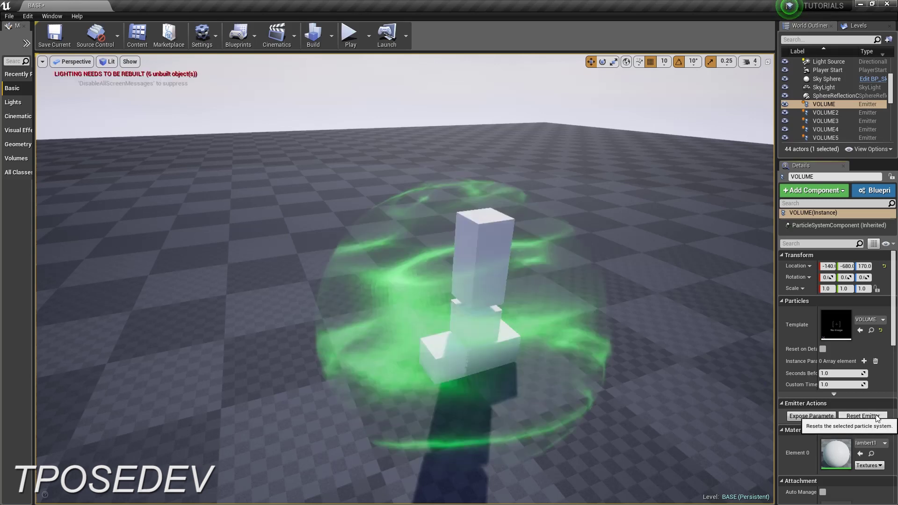
right_drag(608, 356, 589, 346)
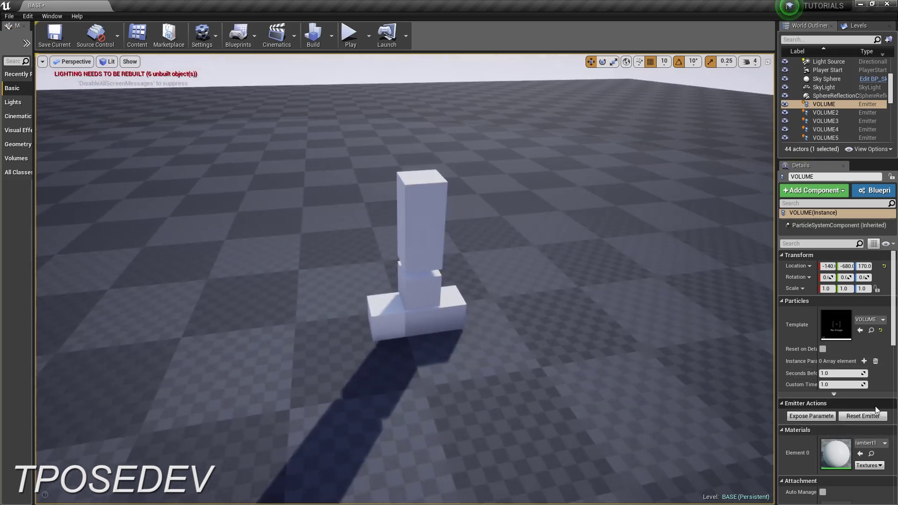
click(864, 416)
click(863, 416)
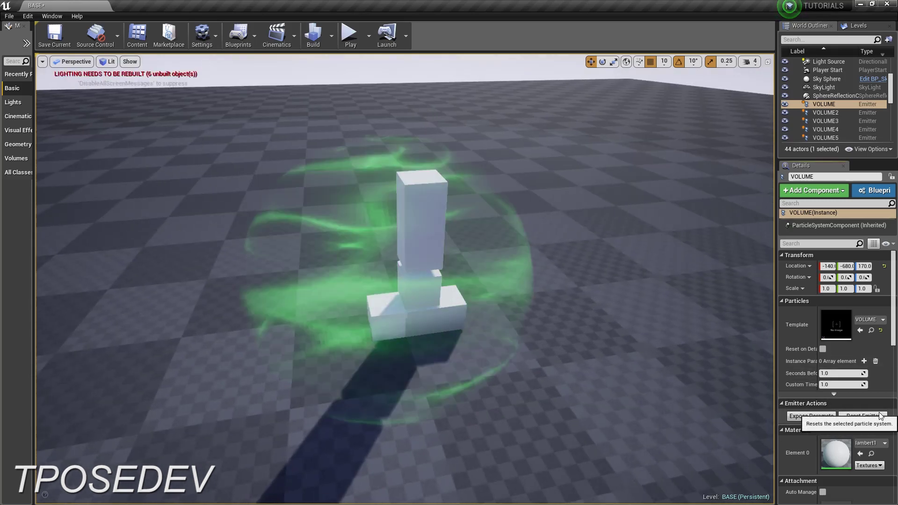
click(863, 416)
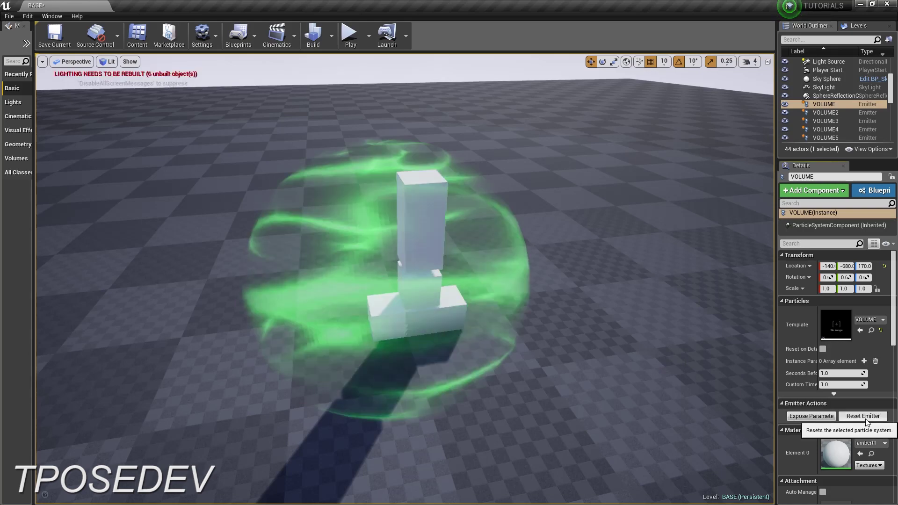
right_drag(757, 410, 757, 410)
click(860, 416)
right_drag(582, 369, 582, 369)
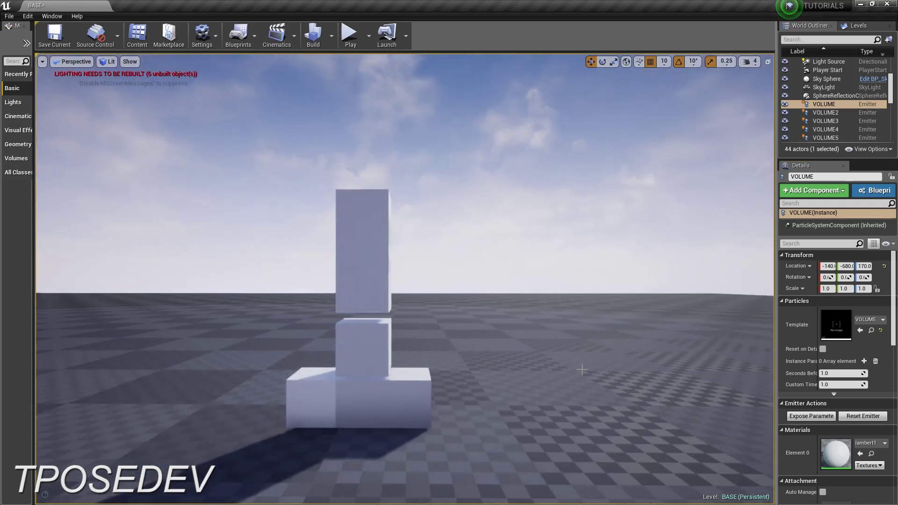
Fill the gap in the tower with another cube copy and scale Cube2 at the end of the base row to -1.5 on all axes
click(359, 285)
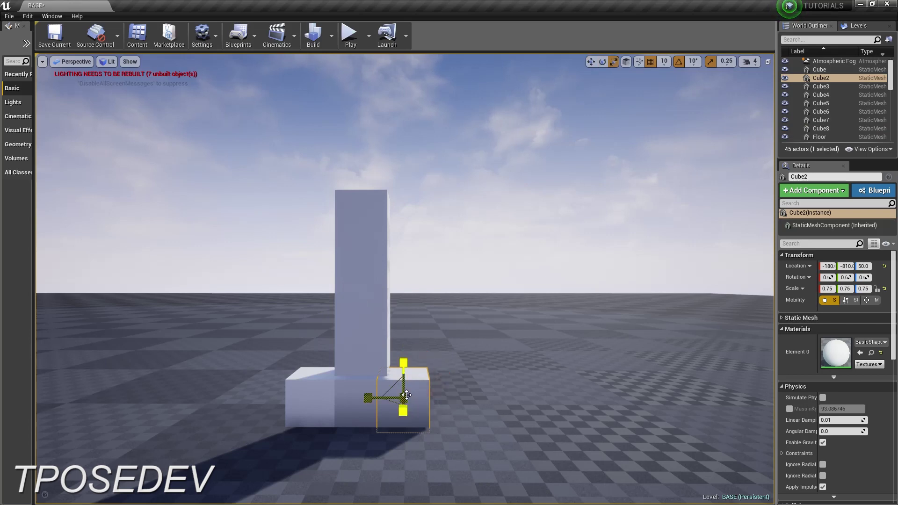
drag(403, 400, 403, 388)
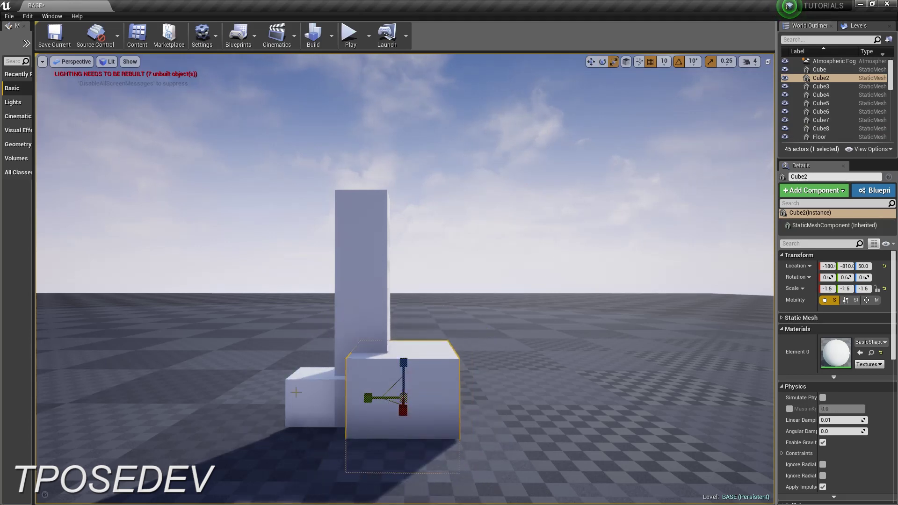